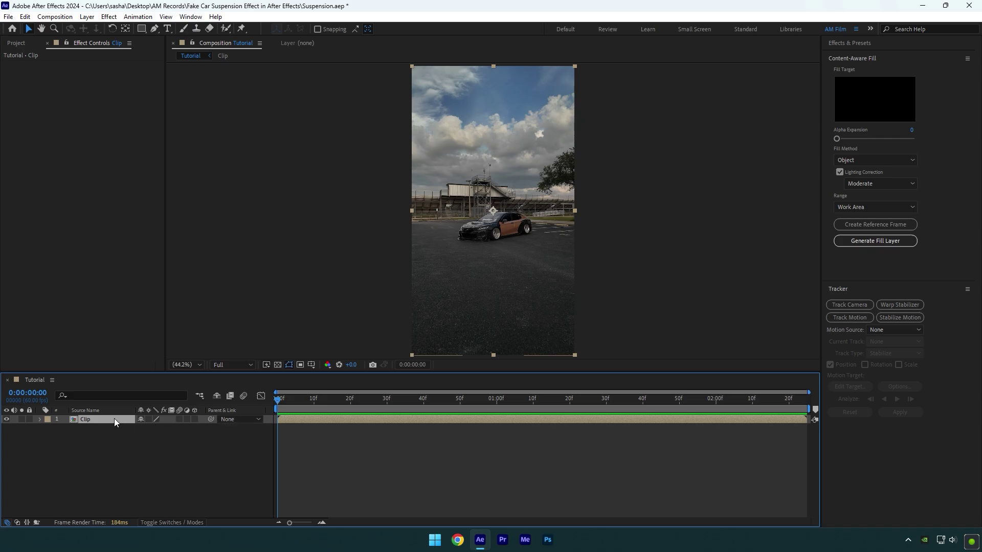
Step: Rename the clip layer to 'Clean' and apply the Mocha AE effect to it
right_click(114, 419)
left_click(169, 389)
key("Return")
key("ctrl+space")
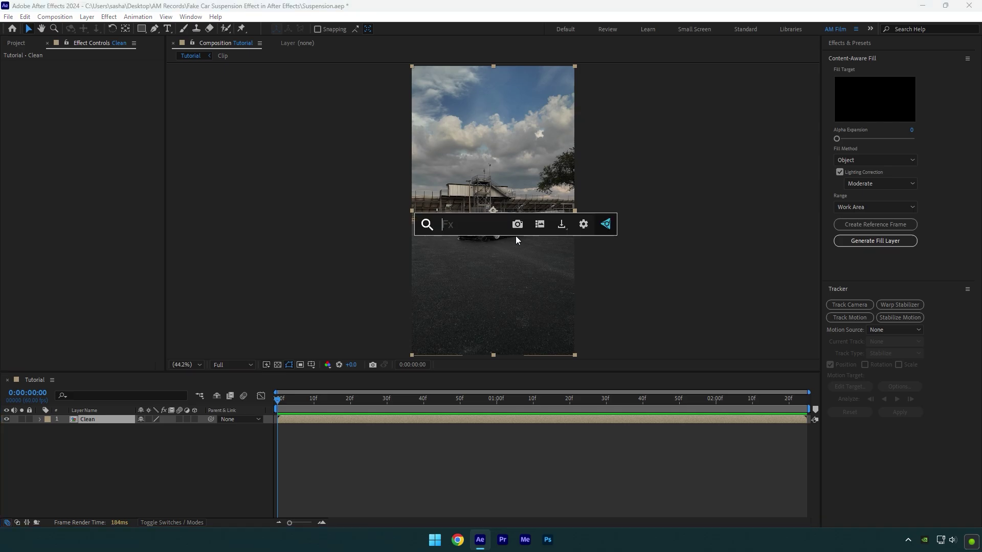
type("moch")
key("Return")
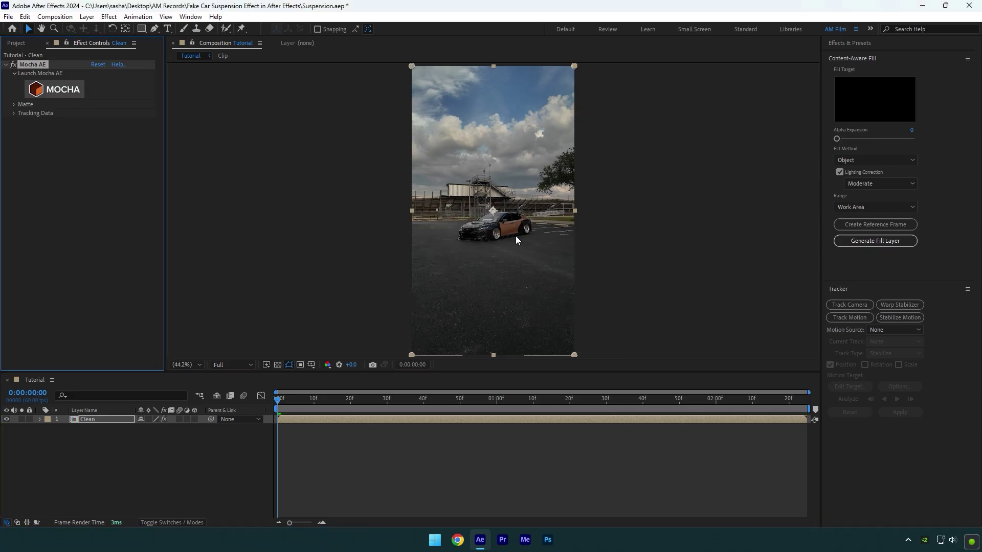
Step: Launch Mocha and start an X-Spline at the car's front and along its lower edge
left_click(59, 90)
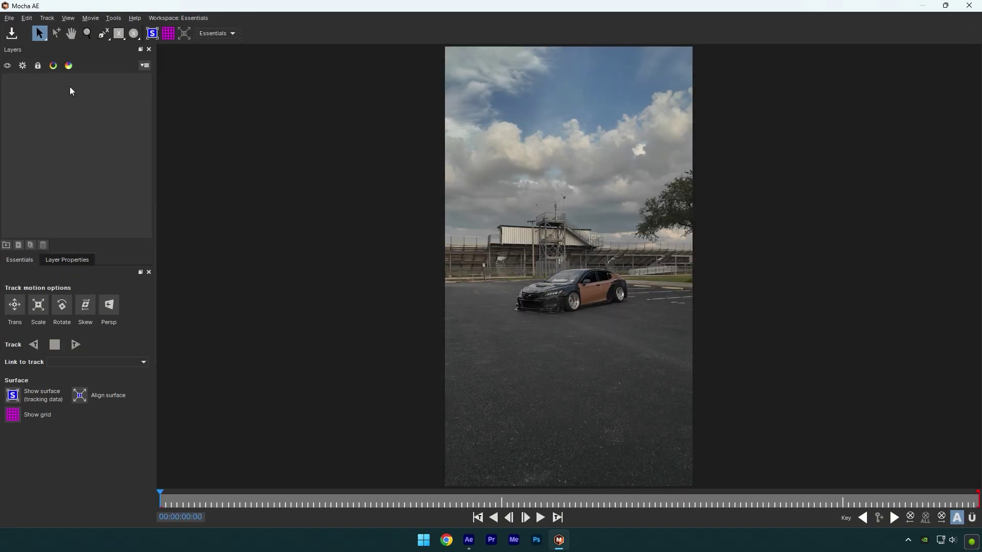
left_click(103, 34)
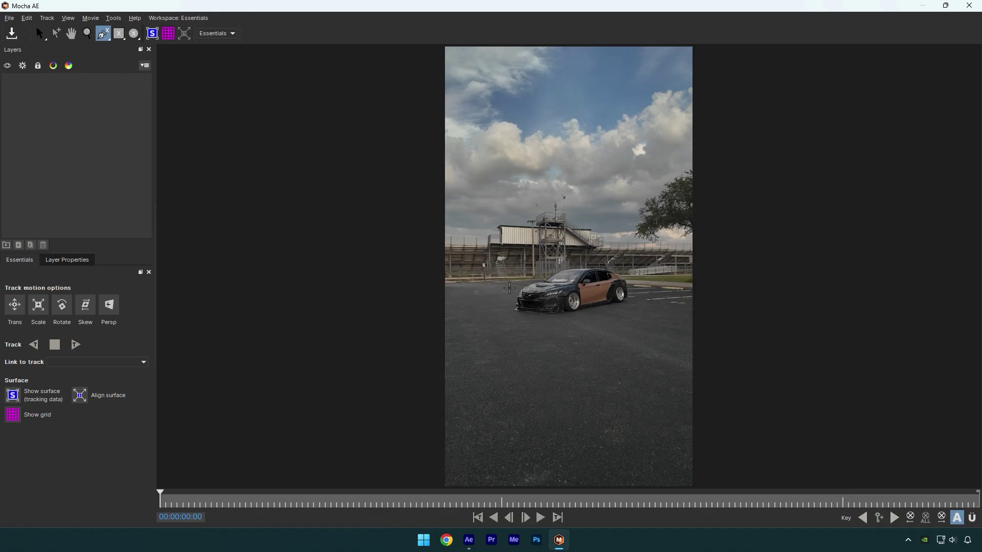
left_click(509, 287)
left_click(511, 303)
left_click(552, 320)
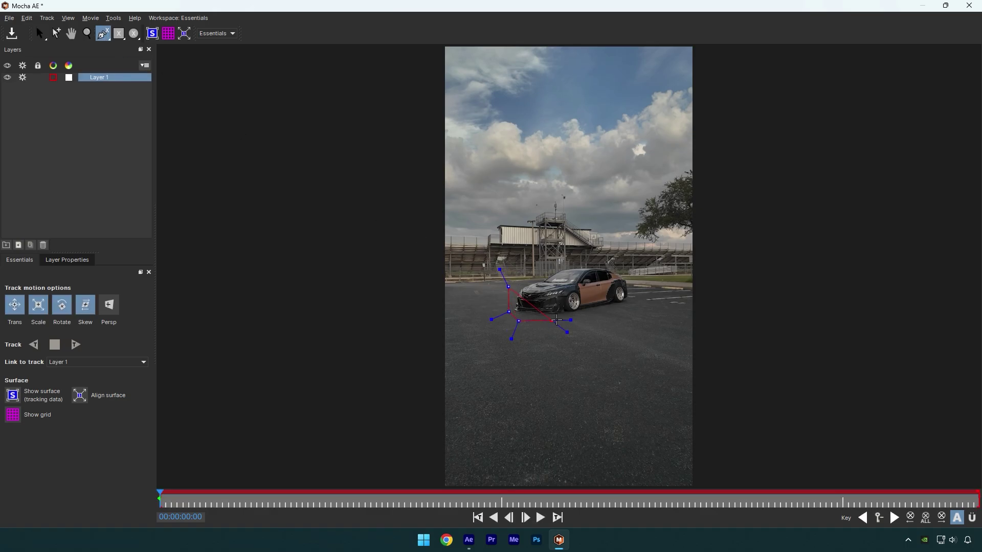
left_click(578, 328)
left_click(606, 312)
left_click(630, 291)
Step: Finish the spline along the car's rear and roof, close it, and track it forward
left_click(629, 275)
left_click(604, 261)
left_click(580, 259)
left_click(508, 287)
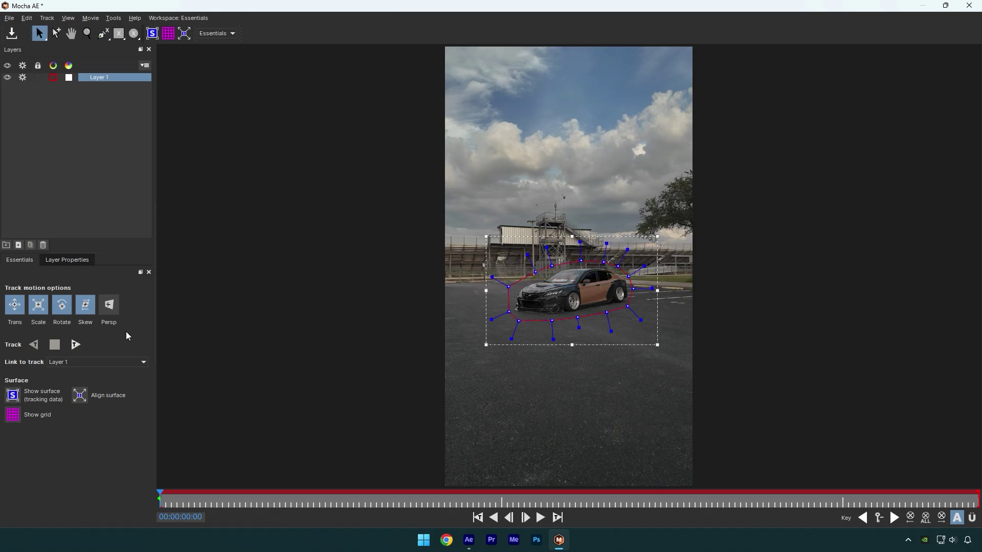
left_click(74, 344)
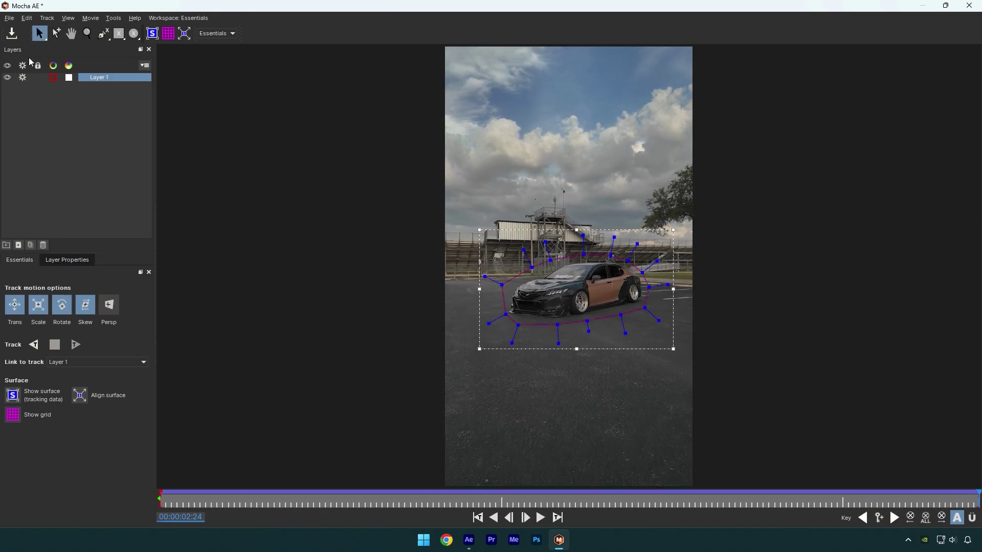
Step: Return to After Effects and convert the Mocha track into an AE mask via Matte settings
left_click(969, 6)
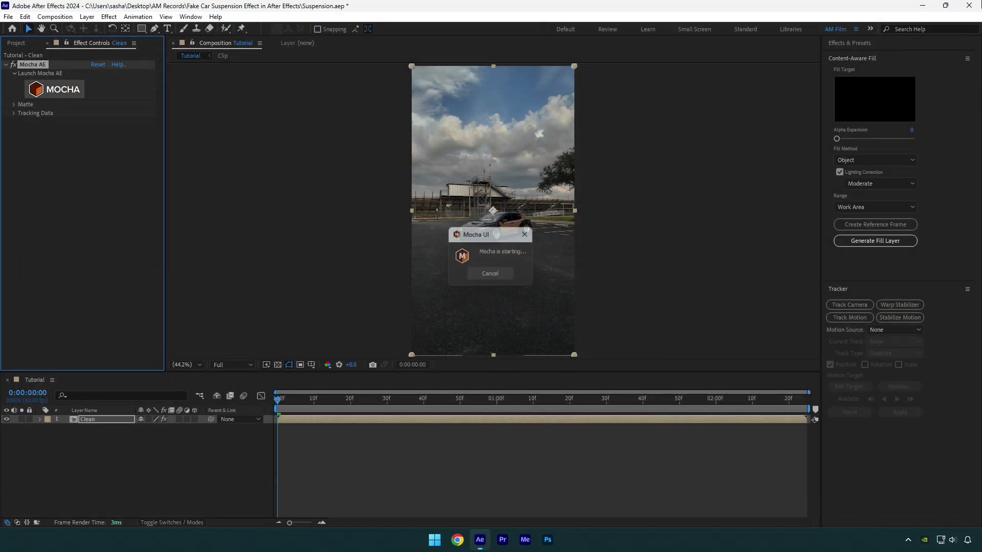
left_click(14, 104)
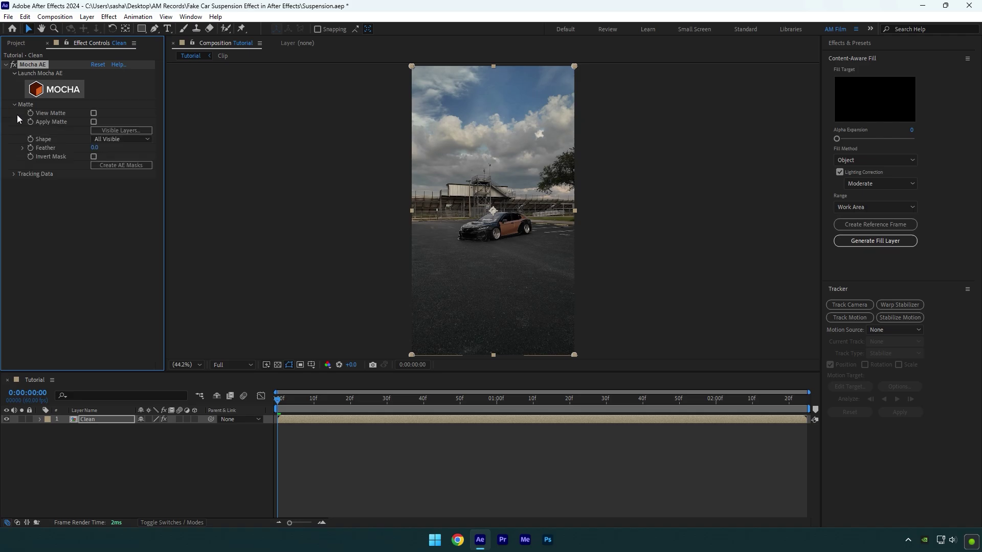
left_click(109, 169)
Step: Set the Clean layer's mask mode from Add to Subtract
left_click(100, 420)
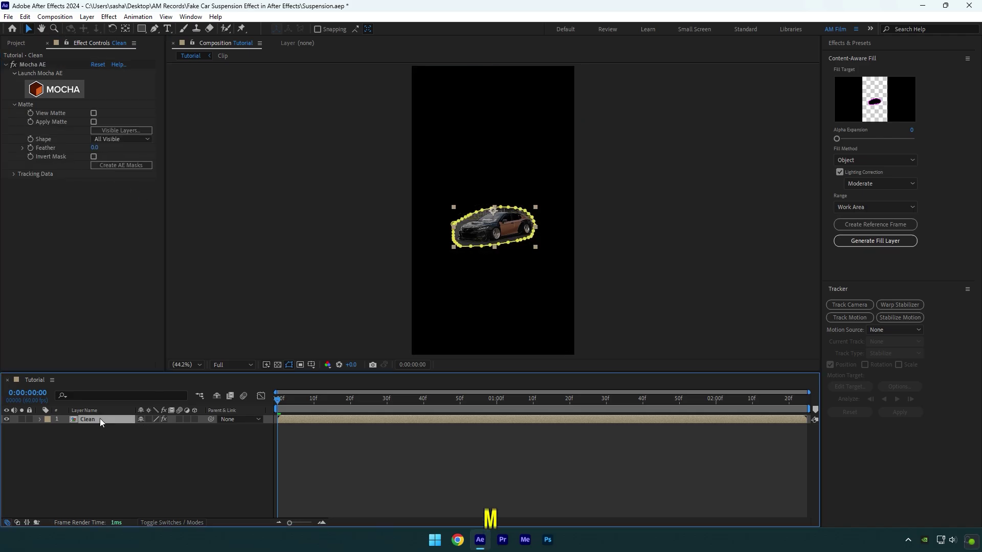
key("m")
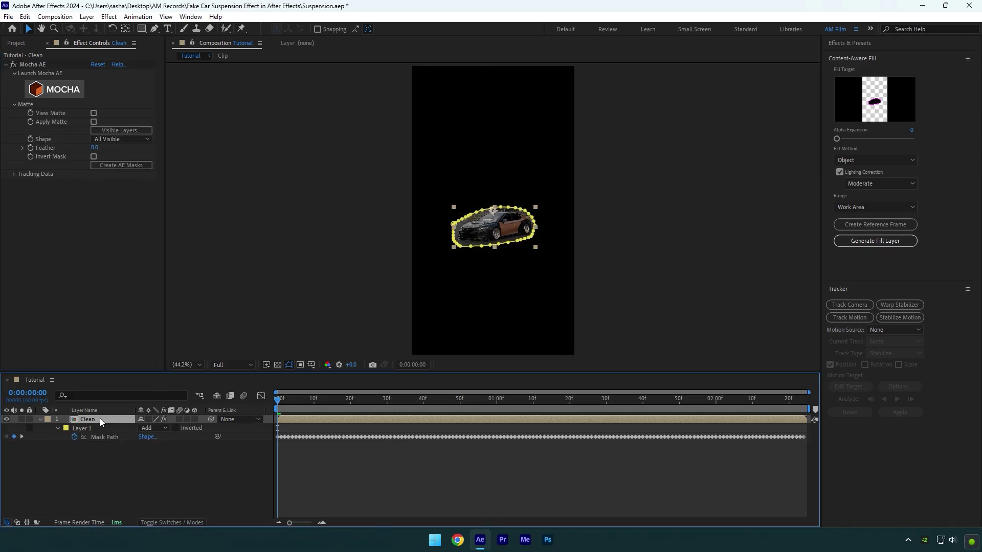
left_click(153, 427)
left_click(168, 459)
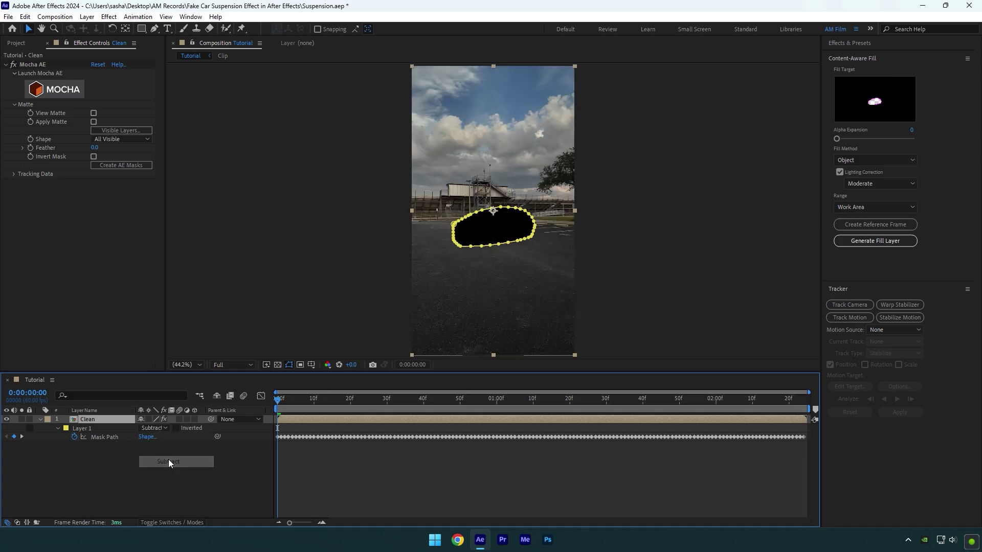
Step: Create a reference frame, paint out the transparent car hole with the Remove brush, and save
left_click(891, 228)
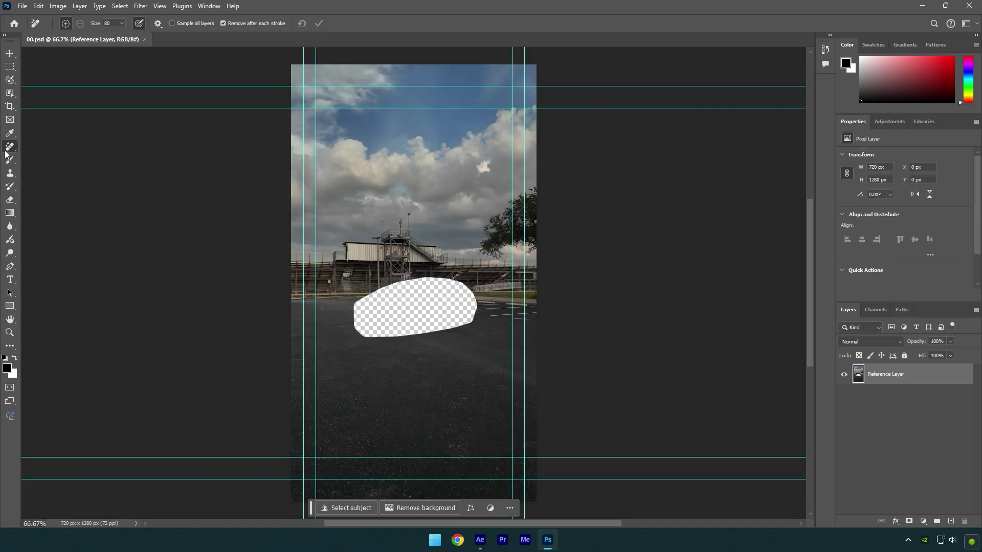
right_click(5, 151)
left_click(48, 162)
mouse_move(362, 308)
left_mouse_down()
mouse_move(440, 287)
mouse_move(441, 305)
left_mouse_up()
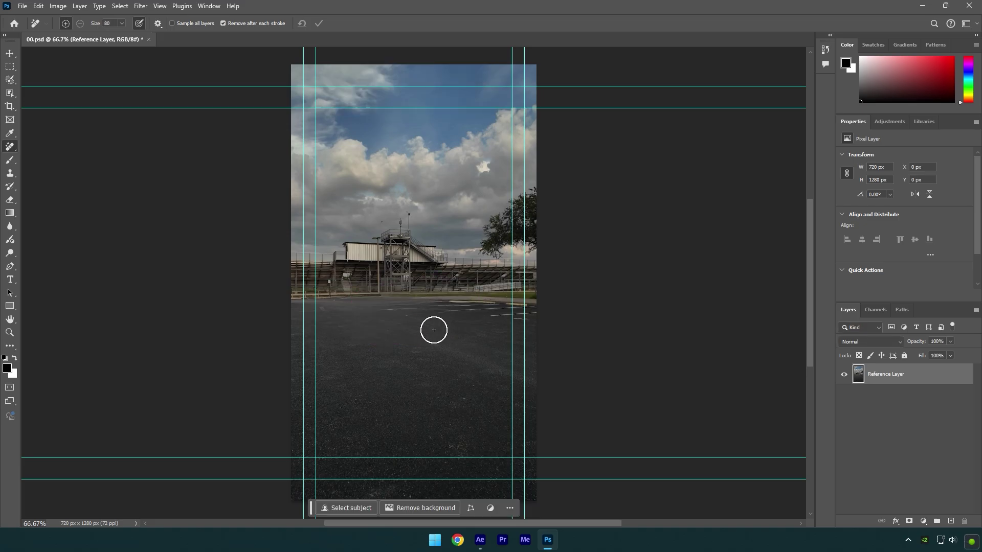
key("ctrl+s")
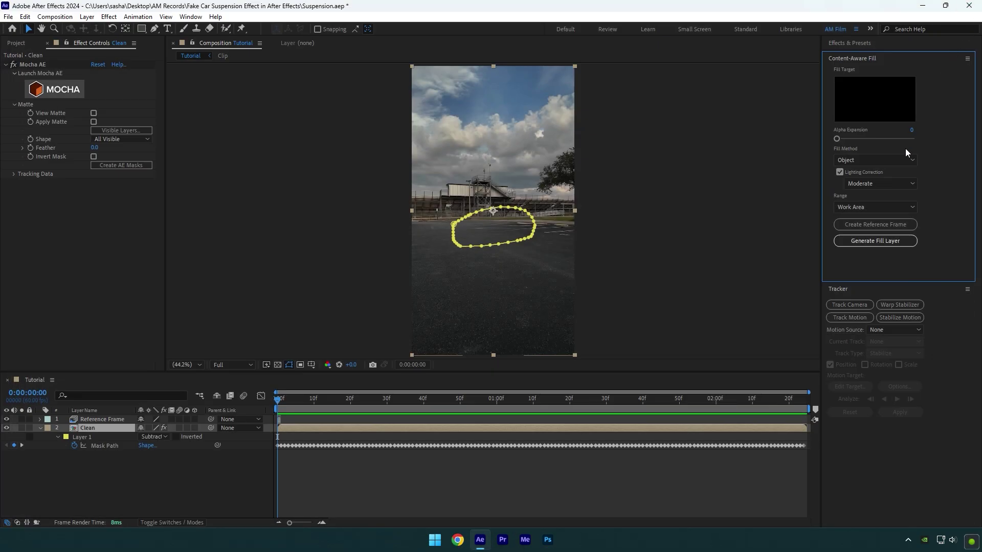
Step: Generate the content-aware fill layer and scrub the timeline to check the empty lot
left_click(852, 238)
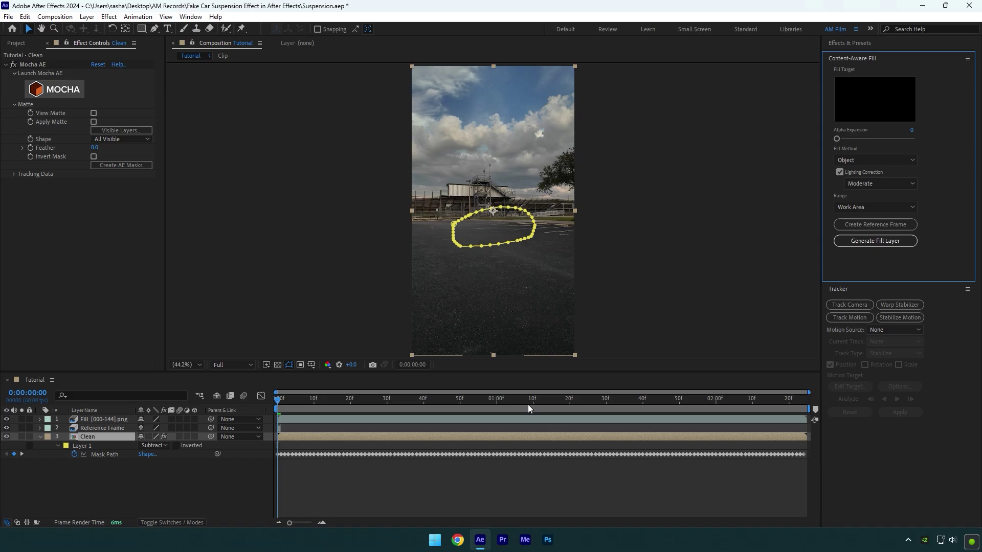
left_click_drag(296, 408, 267, 426)
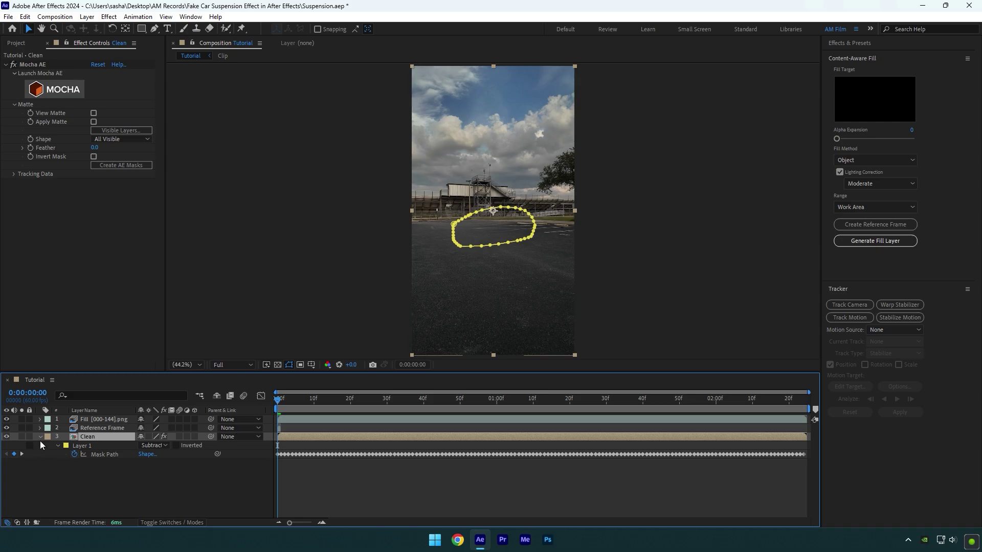
Step: Duplicate Clean to the top, strip its mask and Mocha effect, and rename it 'Actual Video'
key("ctrl+d")
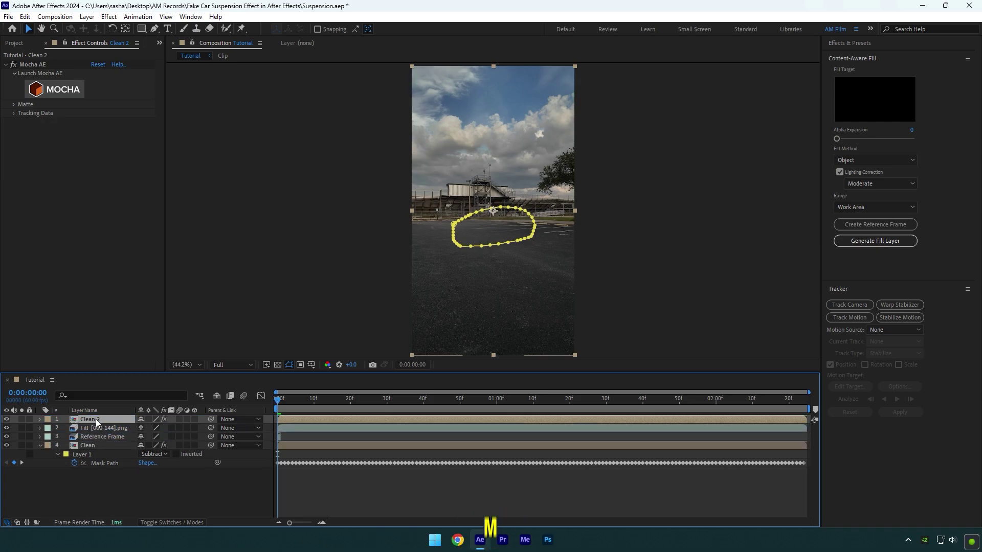
left_click_drag(97, 438, 96, 422)
key("m")
left_click(88, 429)
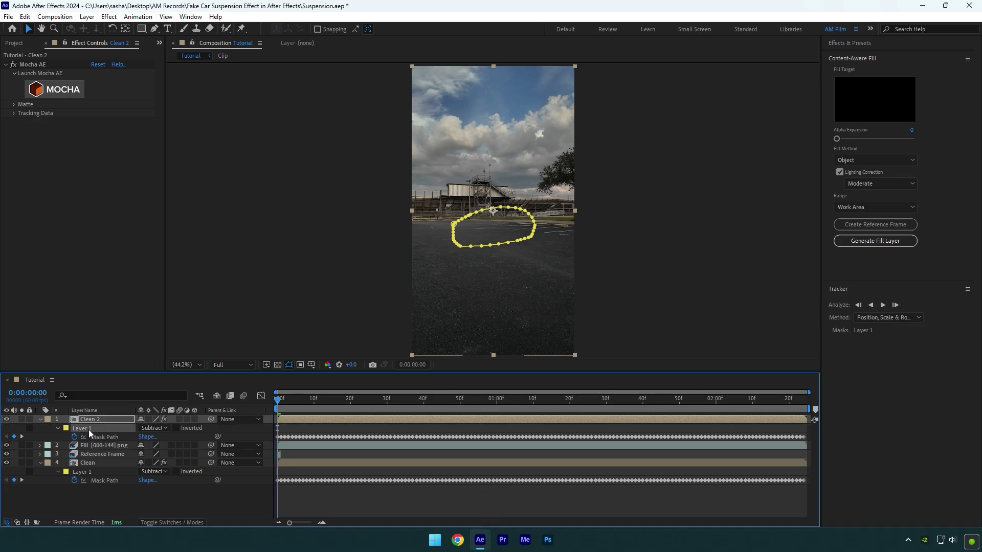
key("Delete")
left_click(37, 64)
key("Delete")
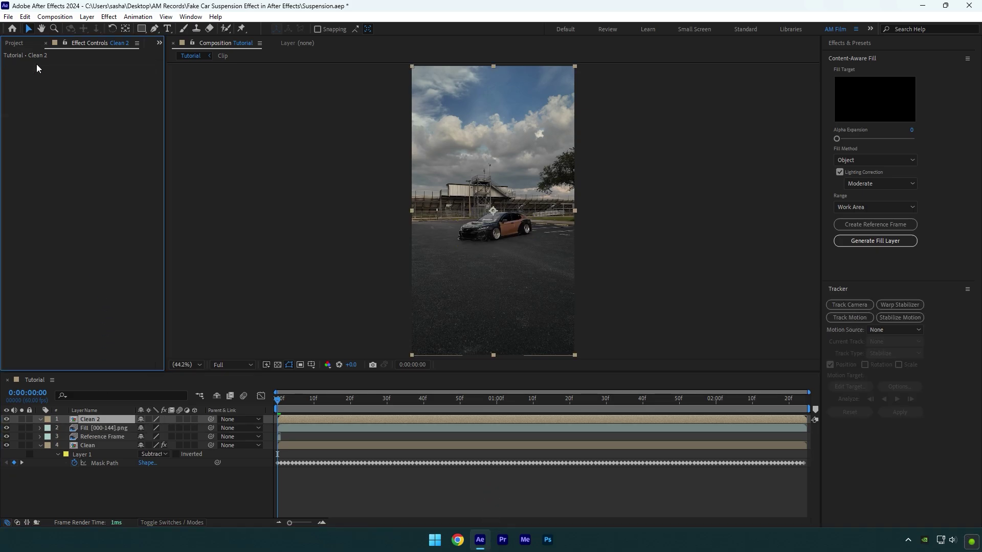
right_click(84, 420)
left_click(122, 391)
type("A")
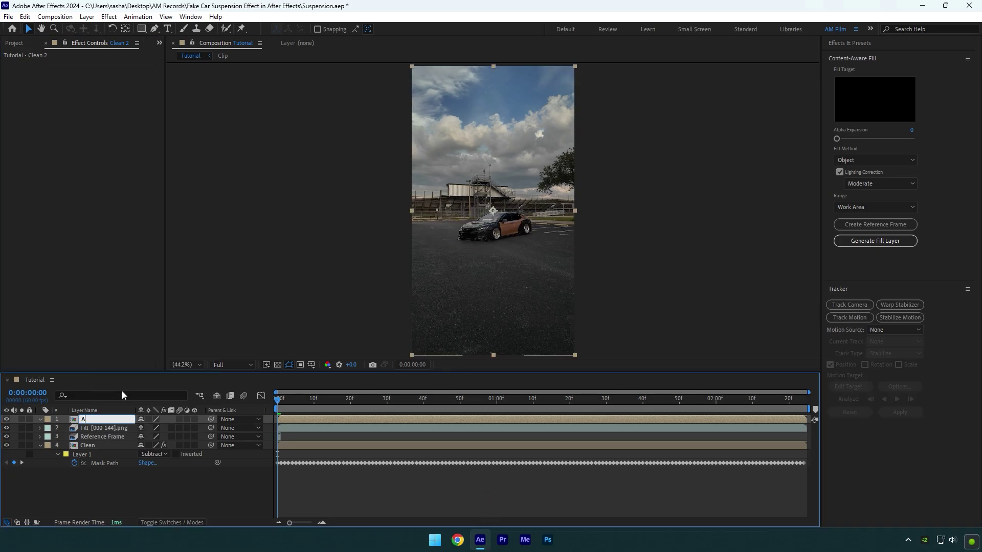
type("ctual Video")
key("Return")
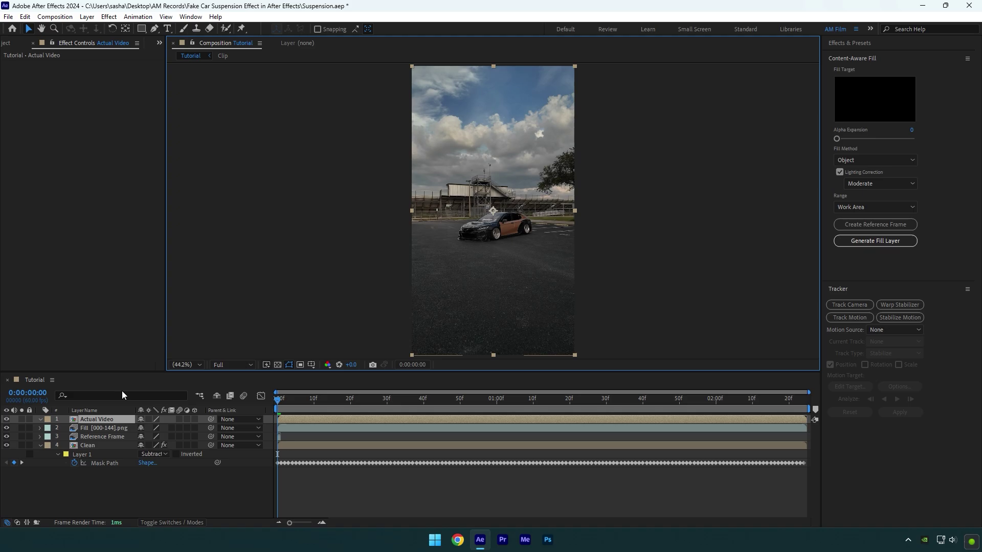
Step: Duplicate Actual Video and rename the copy 'Car only'
key("ctrl+d")
right_click(98, 417)
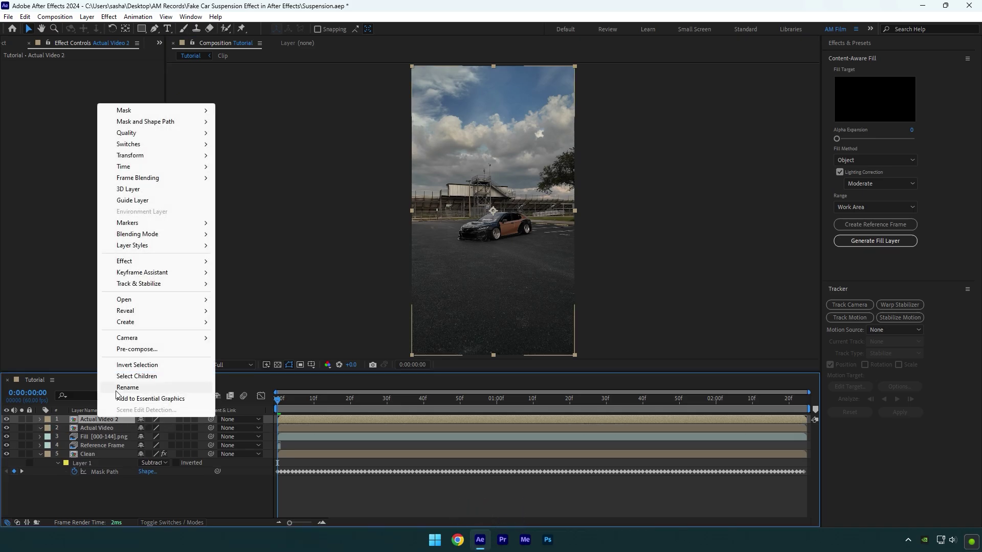
left_click(122, 391)
type("Car only")
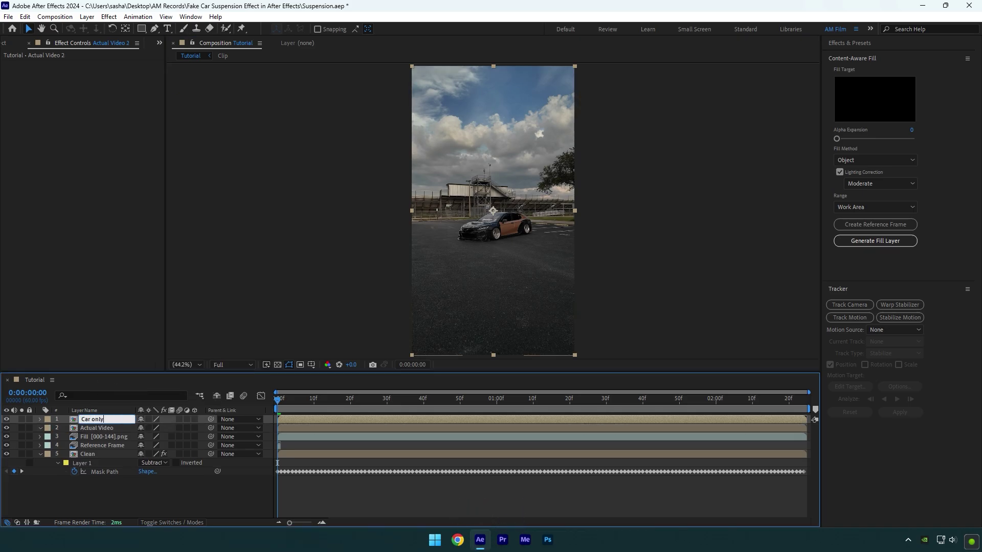
key("Return")
left_click(226, 29)
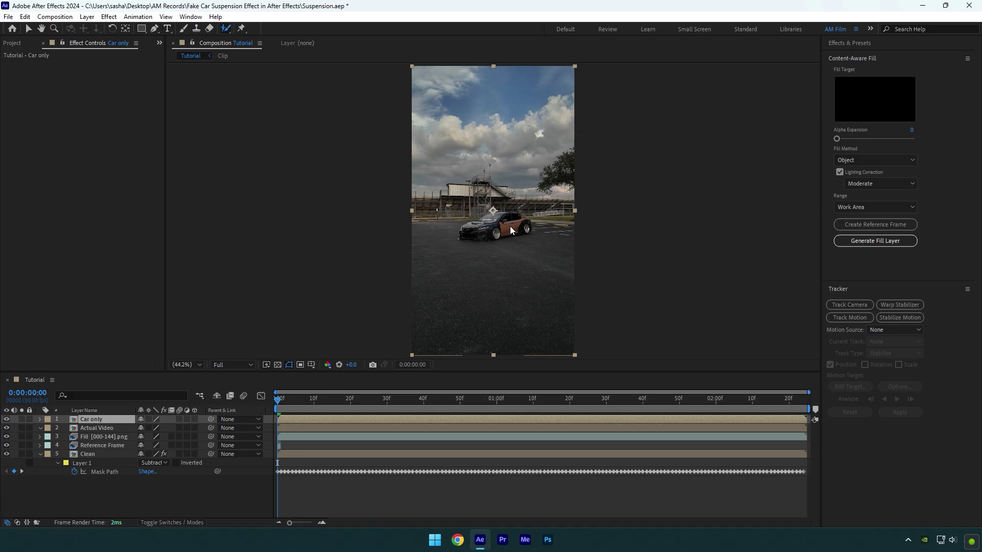
Step: Roto Brush the car body on Car only, subtract background above the roof, and freeze the matte
double_click(510, 227)
scroll(499, 227, "up", 2)
scroll(493, 228, "up", 2)
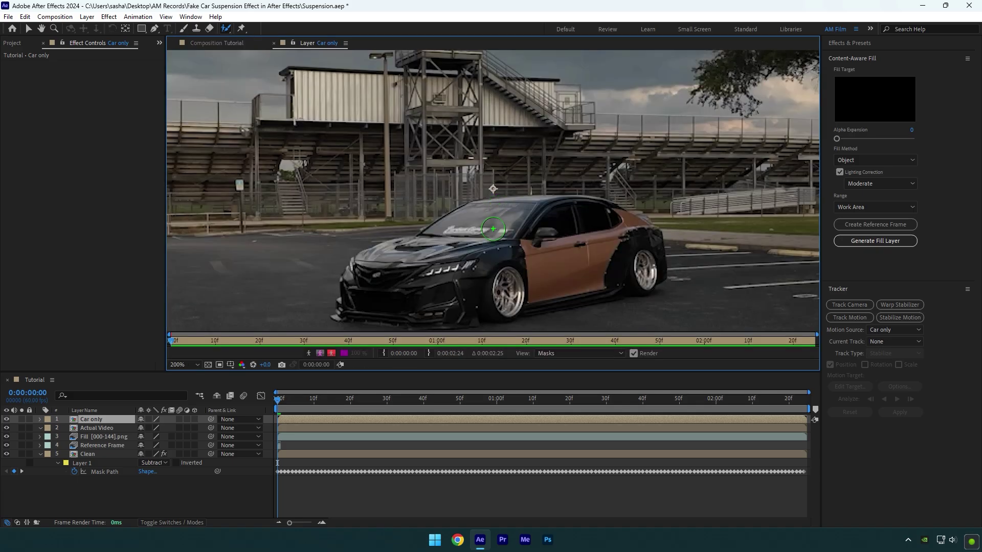
left_click_drag(493, 228, 462, 266)
left_click_drag(368, 235, 399, 258)
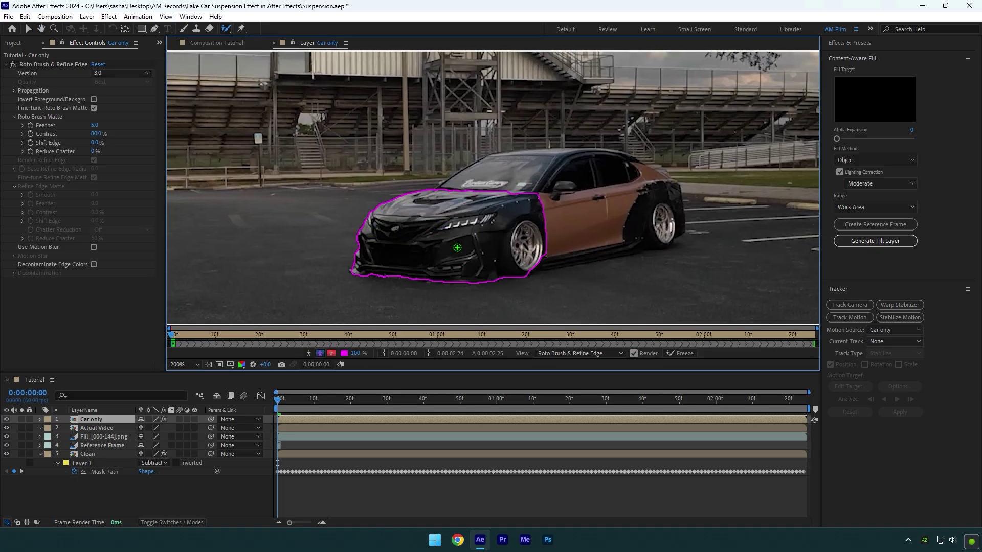
mouse_move(457, 248)
left_mouse_down()
mouse_move(554, 258)
mouse_move(504, 262)
mouse_move(539, 262)
mouse_move(498, 224)
mouse_move(668, 244)
left_mouse_up()
scroll(499, 224, "up", 2)
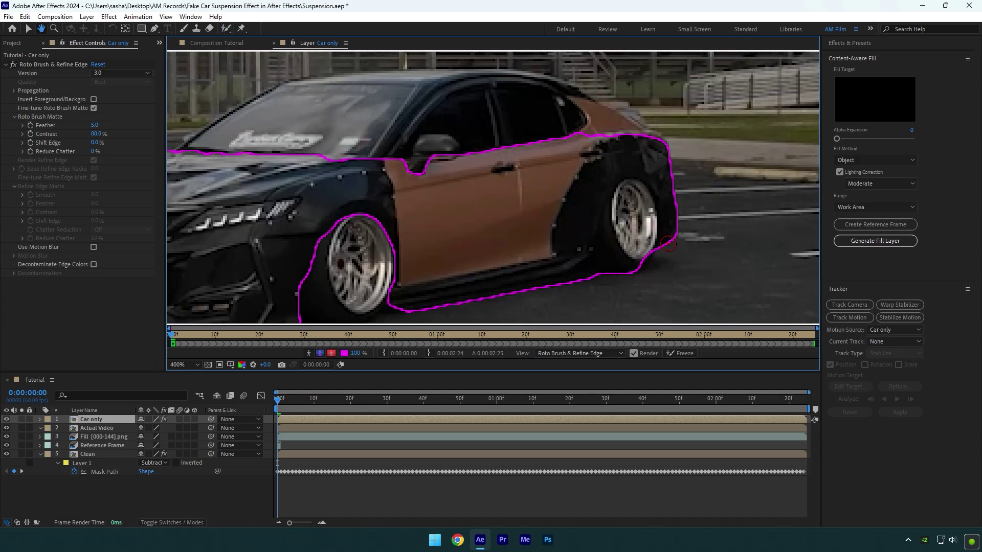
left_click_drag(586, 246, 656, 196)
mouse_move(601, 269)
left_mouse_down()
mouse_move(603, 250)
mouse_move(656, 244)
left_mouse_up()
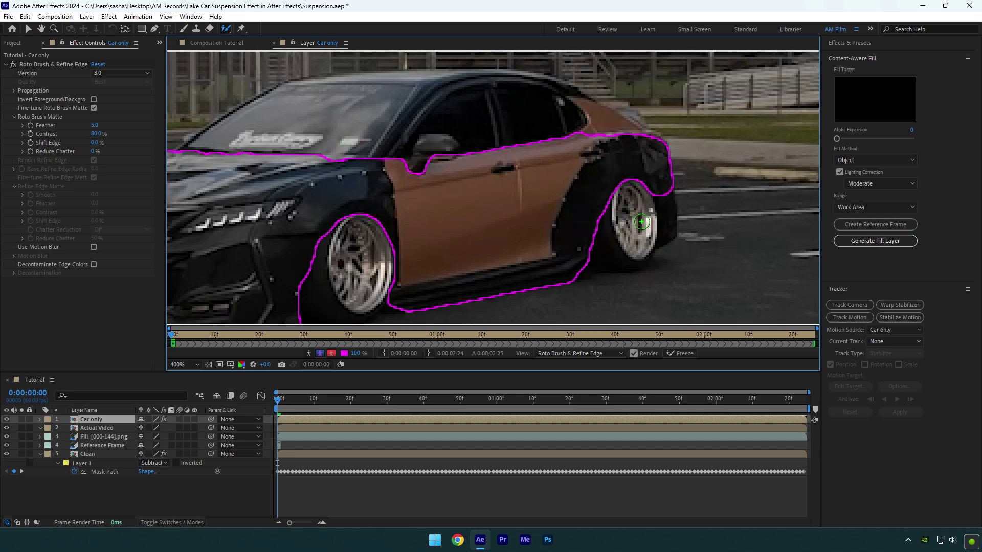
left_click_drag(618, 149, 699, 214)
left_click_drag(257, 203, 394, 140)
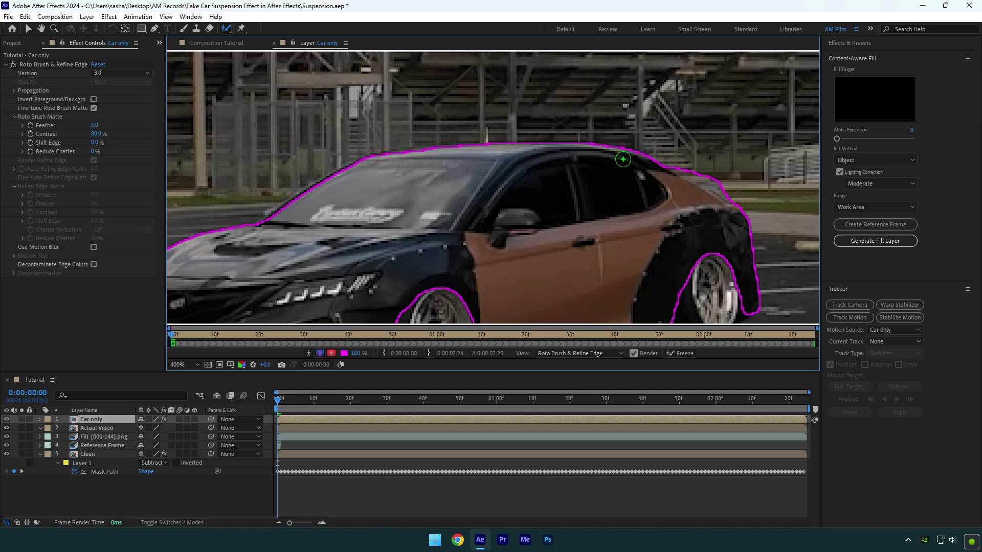
key("comma")
key("comma")
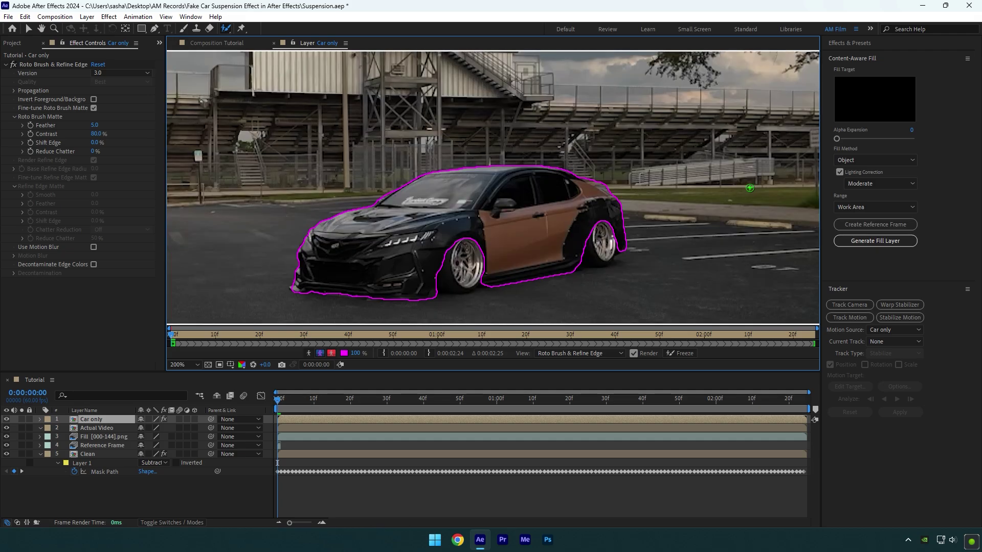
left_click(679, 353)
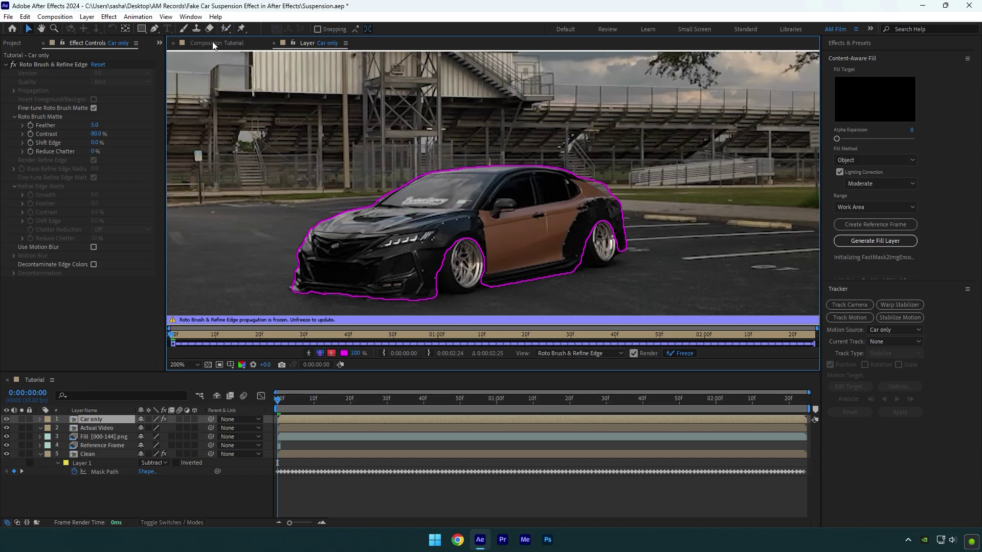
Step: In the composition view, set a Position keyframe on Car only at frame 50
left_click(212, 42)
key("slash")
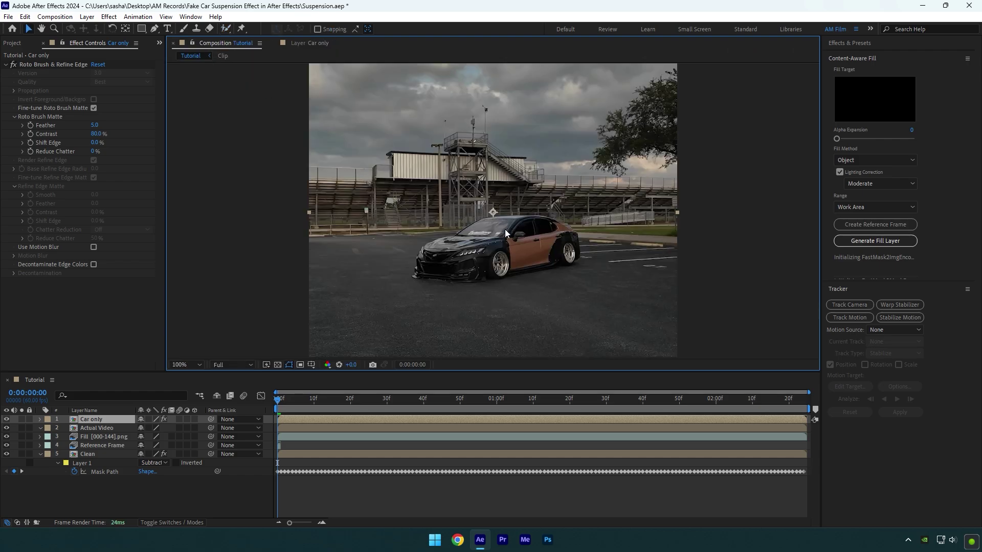
left_click_drag(361, 399, 460, 399)
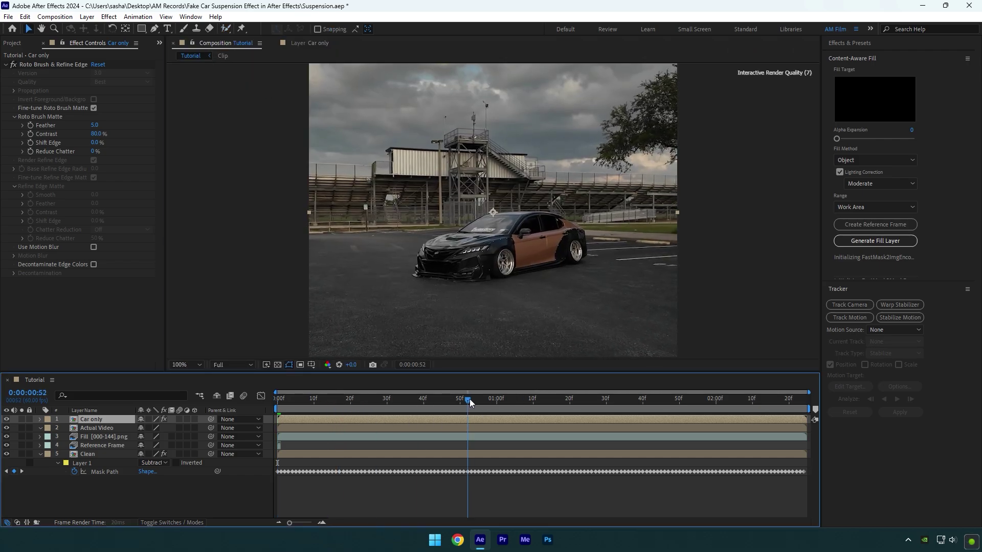
key("p")
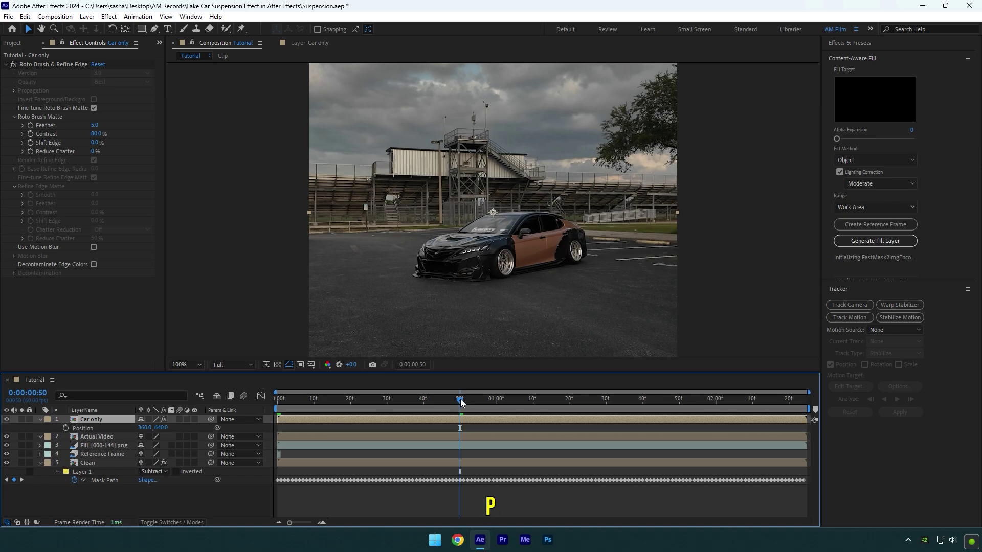
left_click(66, 429)
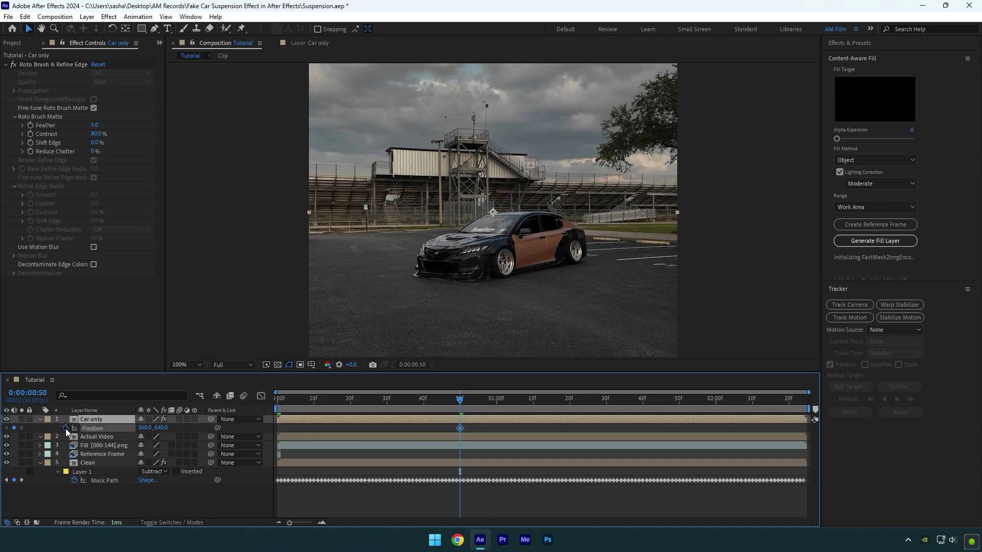
Step: At 1:21, nudge the car down from 640 to 648 and review the drop
key("space")
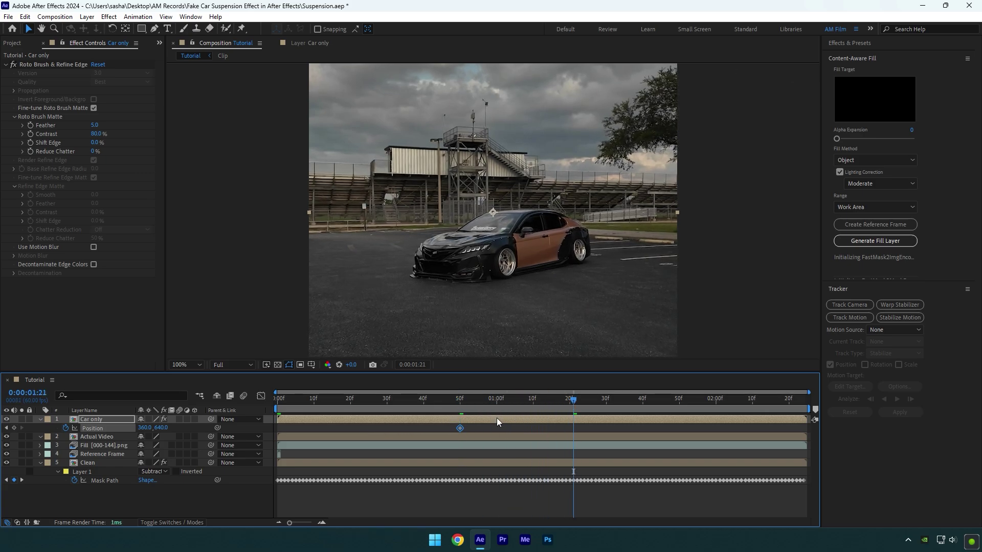
key("Down")
key("Down")
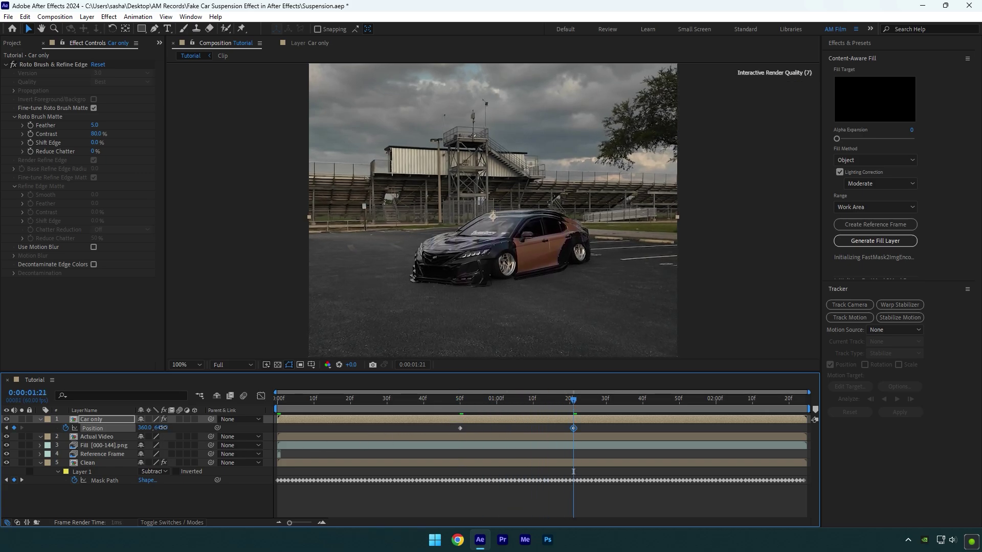
key("Down")
key("Down")
mouse_move(509, 416)
left_mouse_down()
mouse_move(539, 406)
mouse_move(448, 409)
mouse_move(574, 403)
left_mouse_up()
key("period")
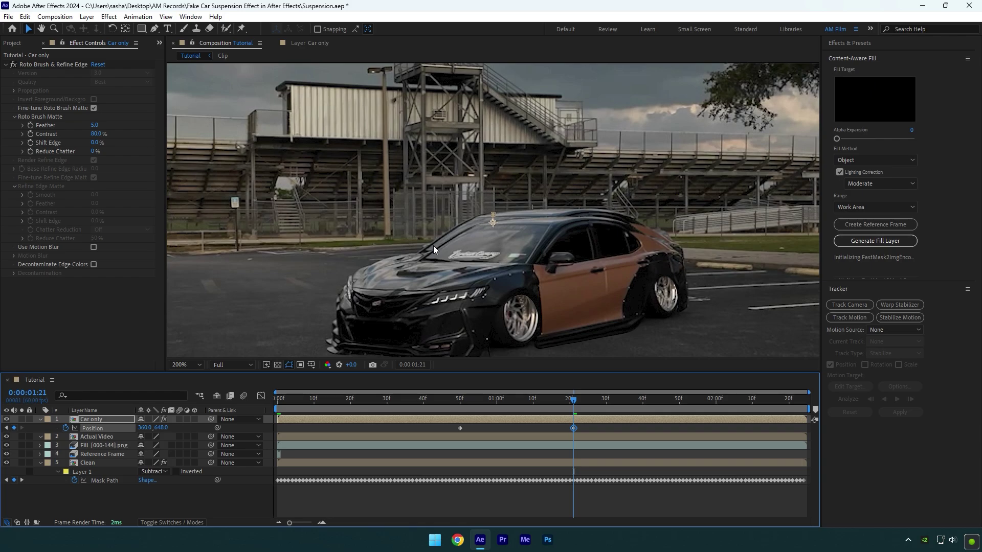
key("comma")
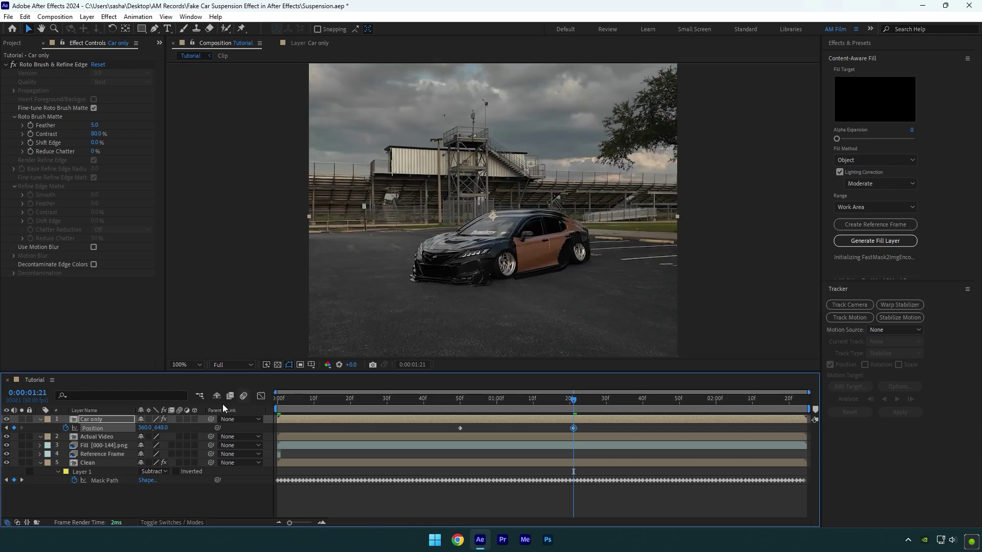
Step: Draw a closed Pen-tool Mask 1 on Actual Video around the car's lower side and ground
left_click(96, 438)
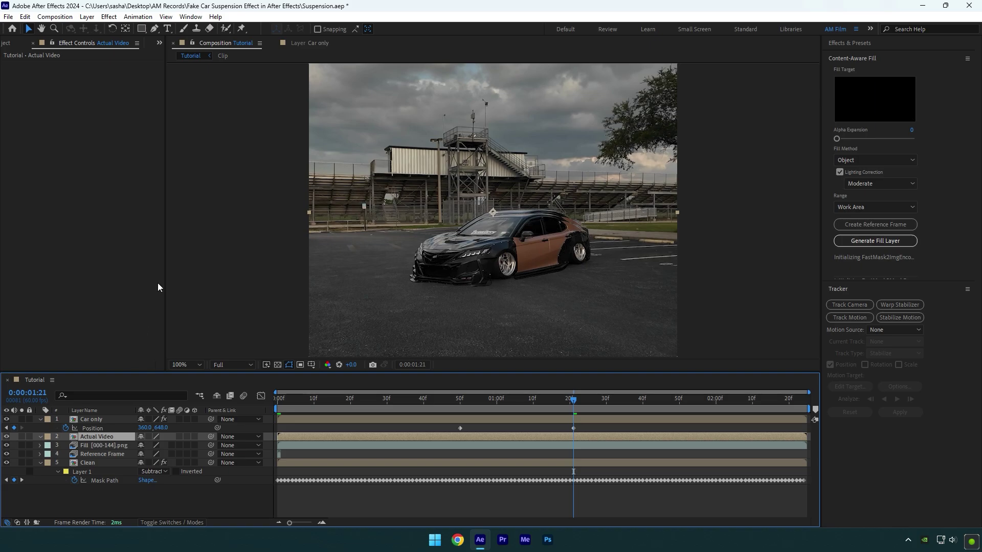
left_click(155, 30)
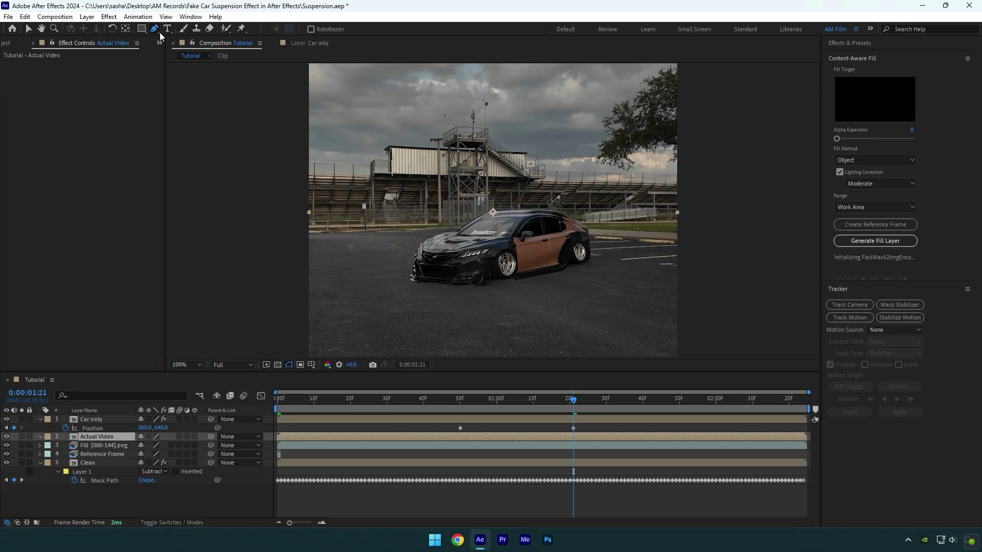
left_click(463, 279)
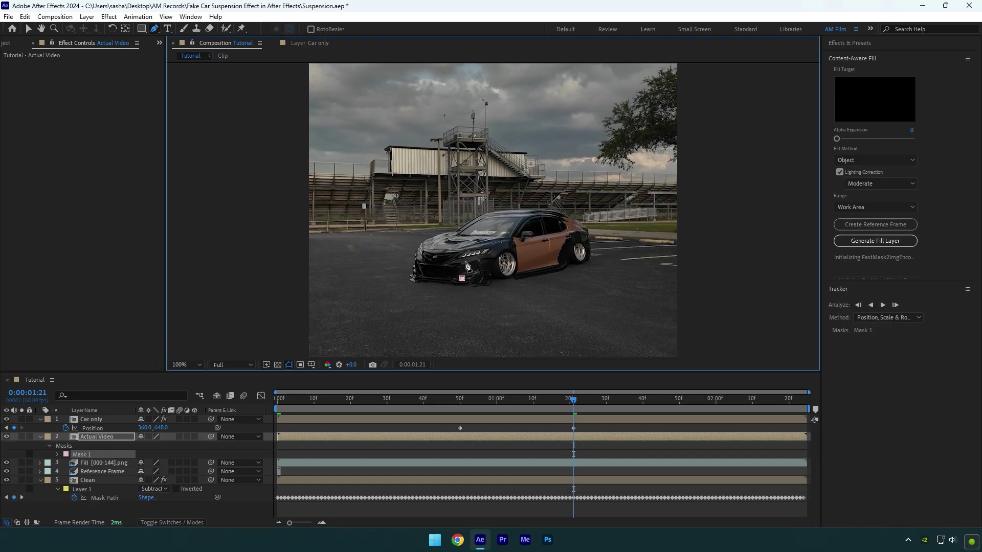
left_click(498, 245)
left_click(554, 238)
left_click(494, 301)
left_click(462, 277)
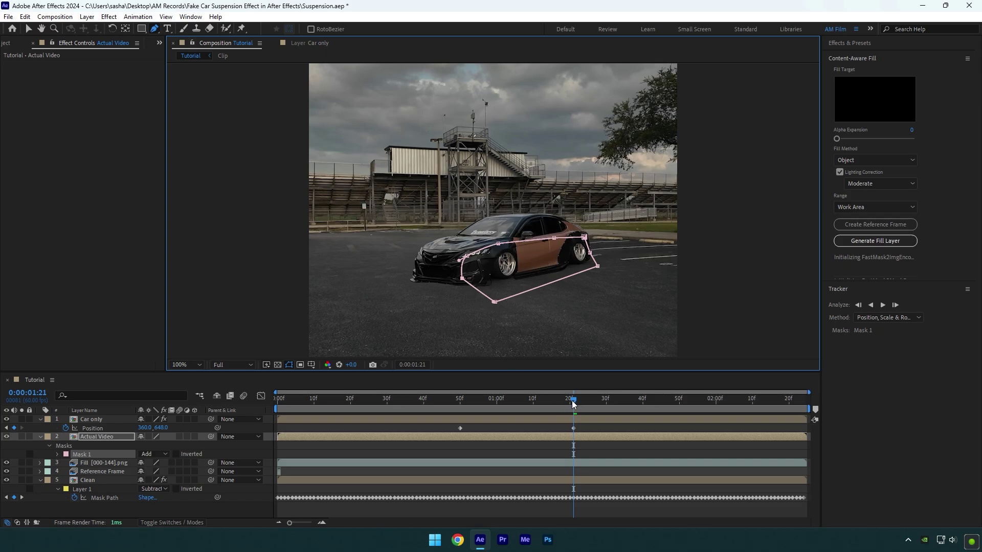
Step: Set a starting Mask Path keyframe for Mask 1 at frame 50
mouse_move(573, 400)
left_mouse_down()
mouse_move(370, 403)
mouse_move(578, 392)
mouse_move(361, 408)
mouse_move(545, 392)
mouse_move(448, 399)
left_mouse_up()
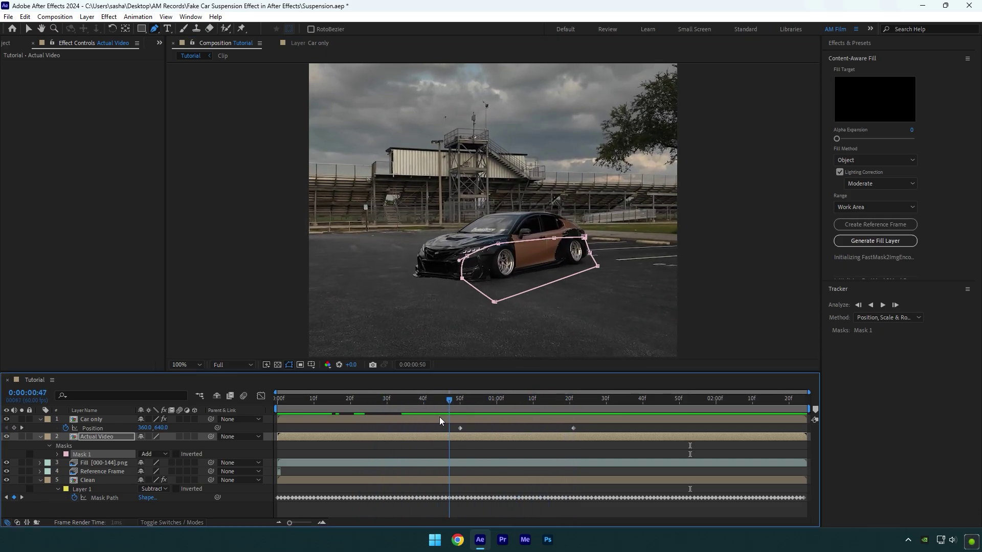
key("k")
left_click(55, 454)
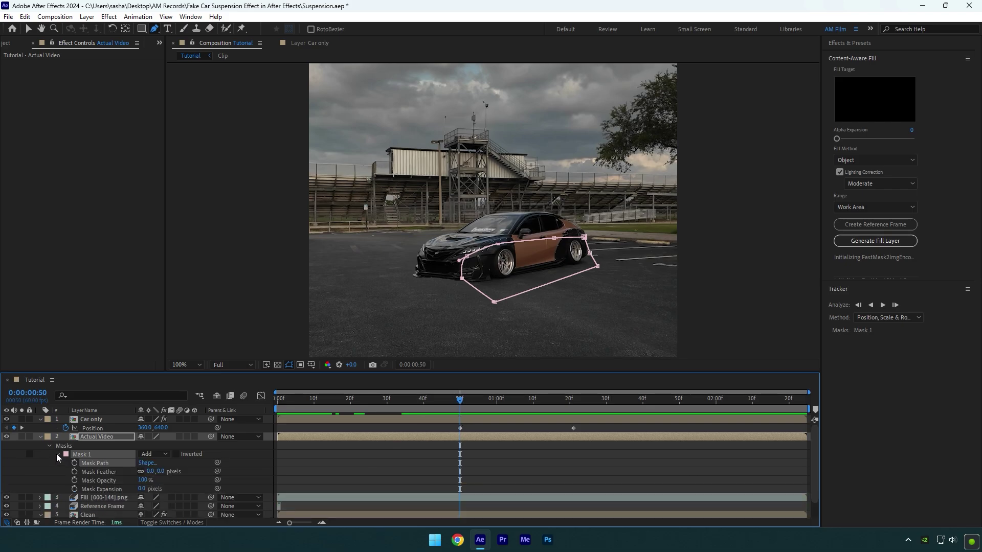
left_click(74, 463)
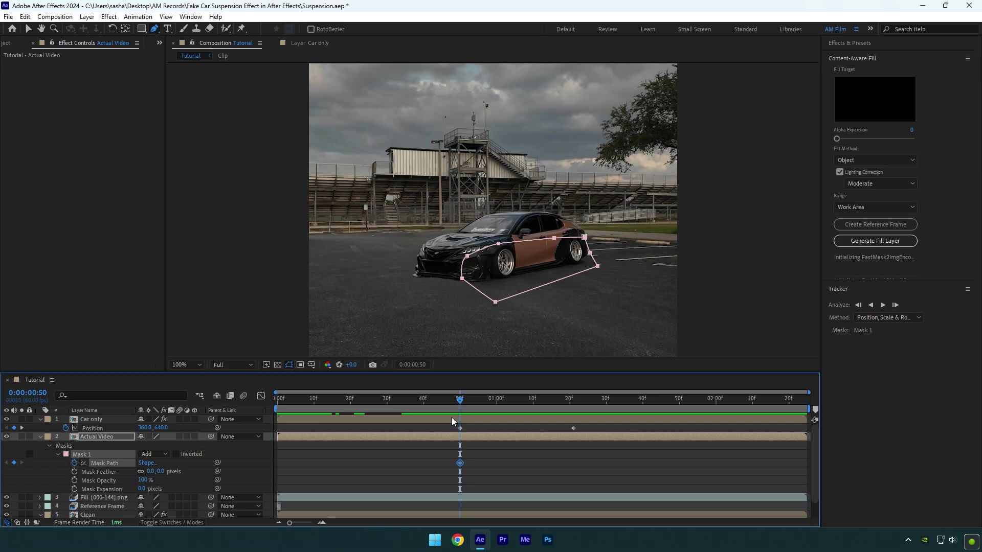
Step: Adjust Mask 1's vertices at 1:17, 1:58 and 2:24 to follow the car
left_click_drag(463, 398, 558, 399)
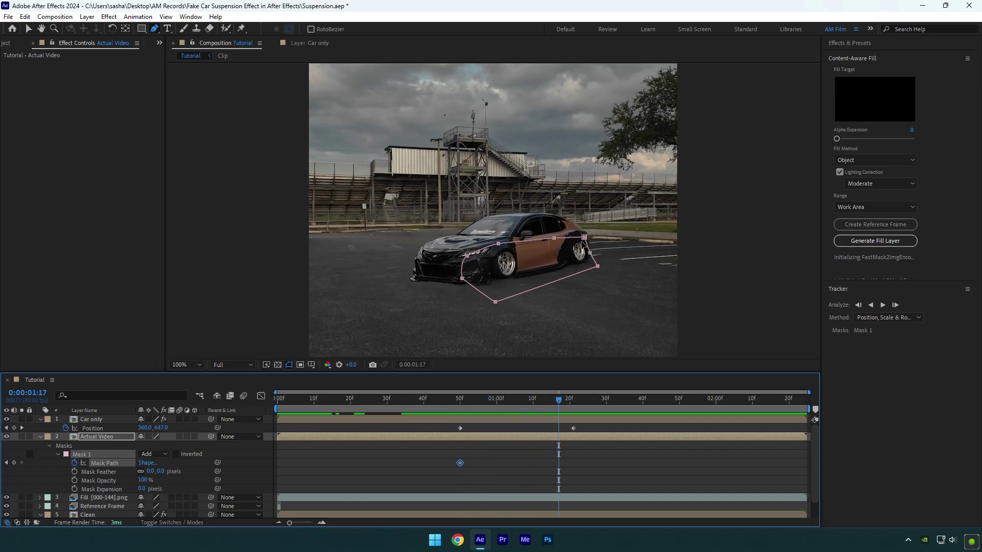
left_click_drag(586, 240, 588, 240)
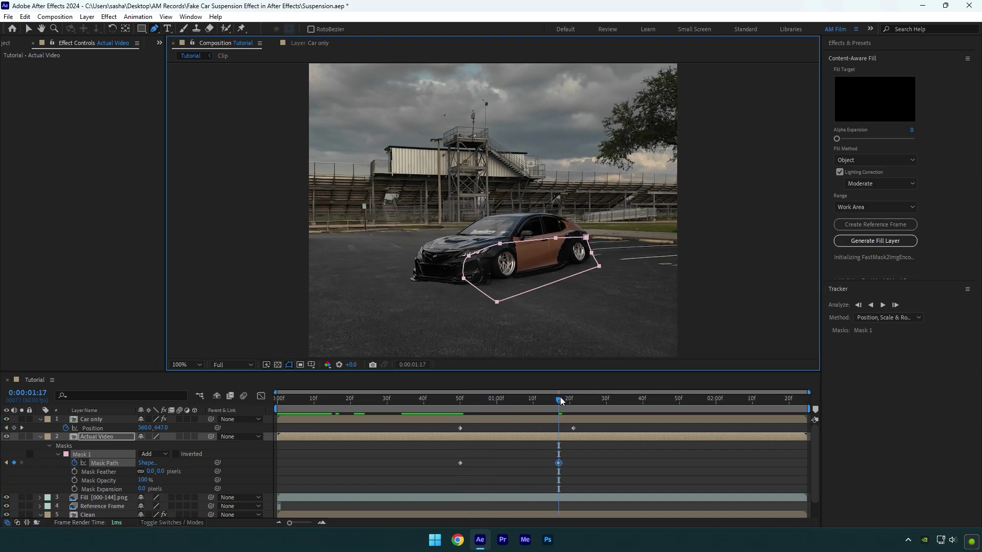
left_click_drag(559, 399, 708, 399)
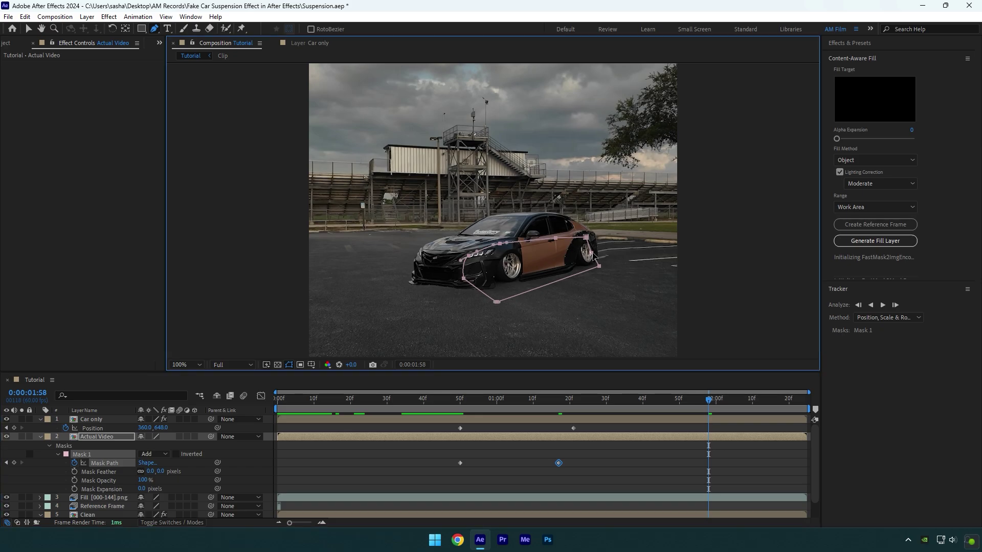
left_click_drag(586, 238, 588, 237)
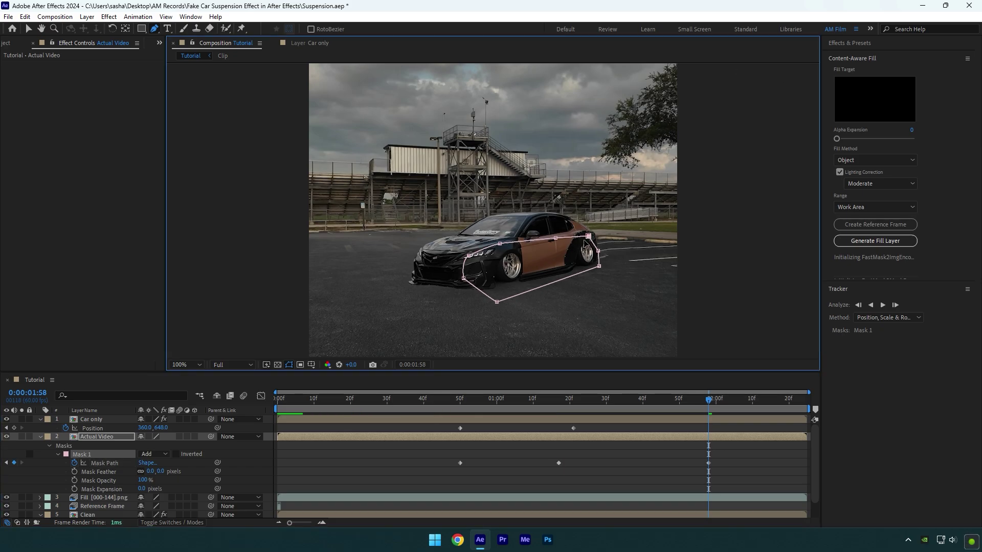
key("space")
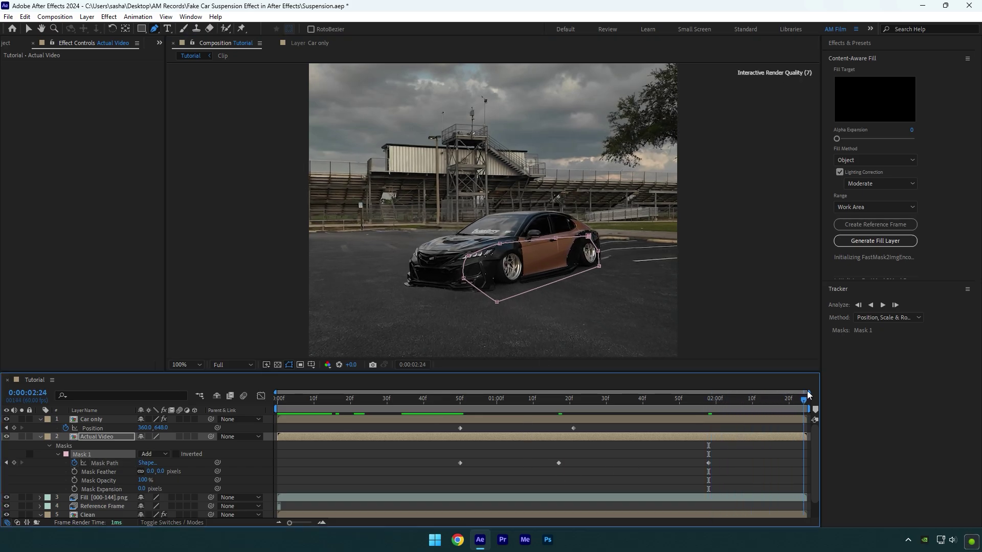
left_click_drag(588, 239, 594, 237)
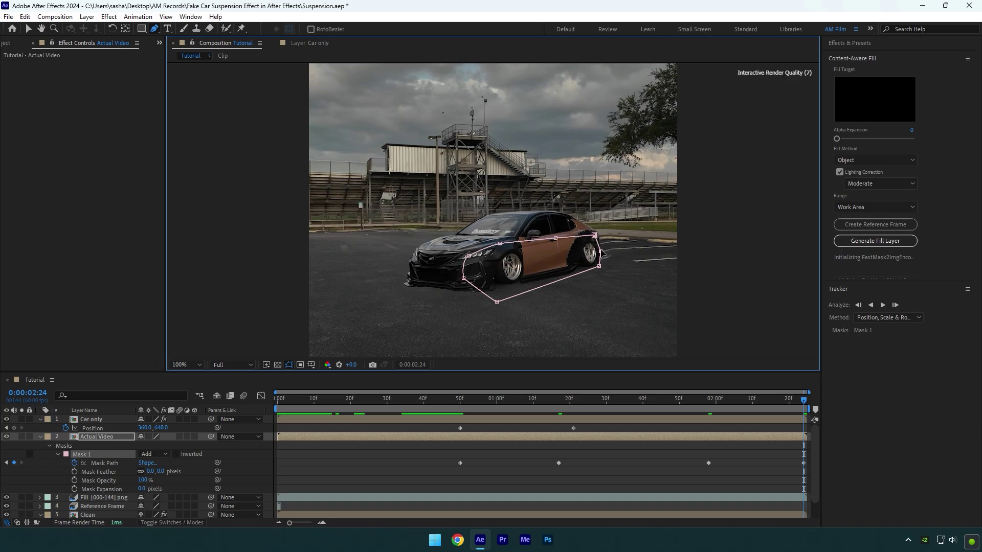
left_click_drag(806, 400, 277, 429)
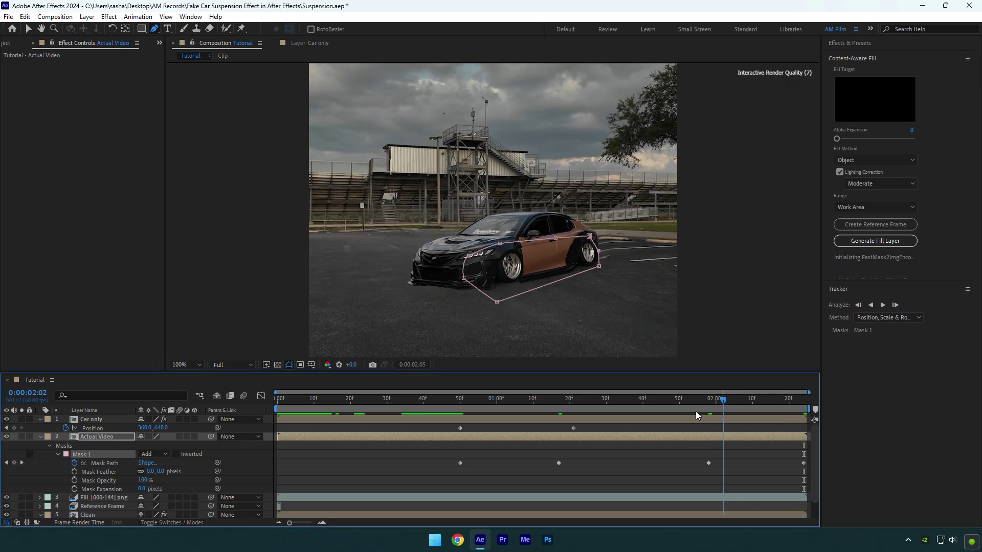
key("space")
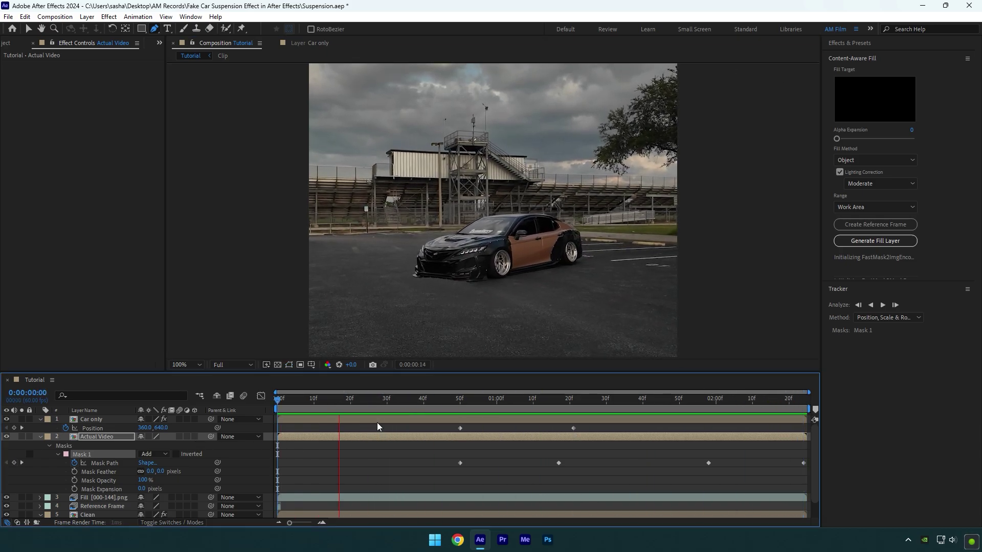